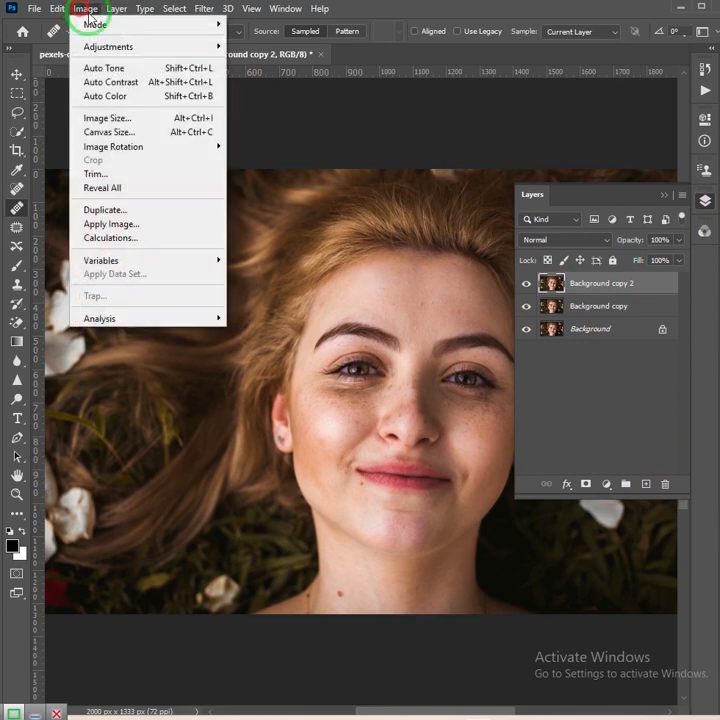
Invert the colours of the Background copy 2 layer and set its blend mode to Vivid Light
{"action": "left_click", "coordinate": [112, 46]}
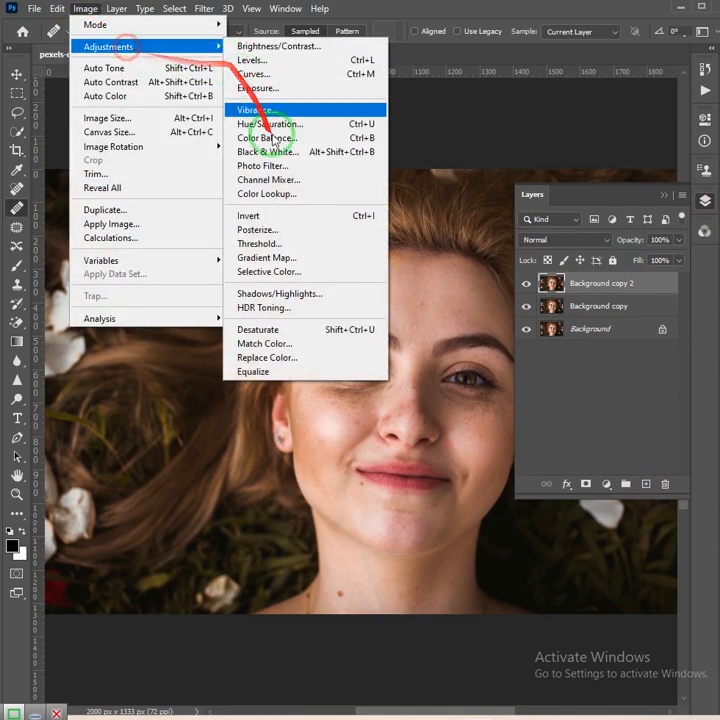
{"action": "left_click", "coordinate": [288, 216]}
{"action": "left_click", "coordinate": [610, 239]}
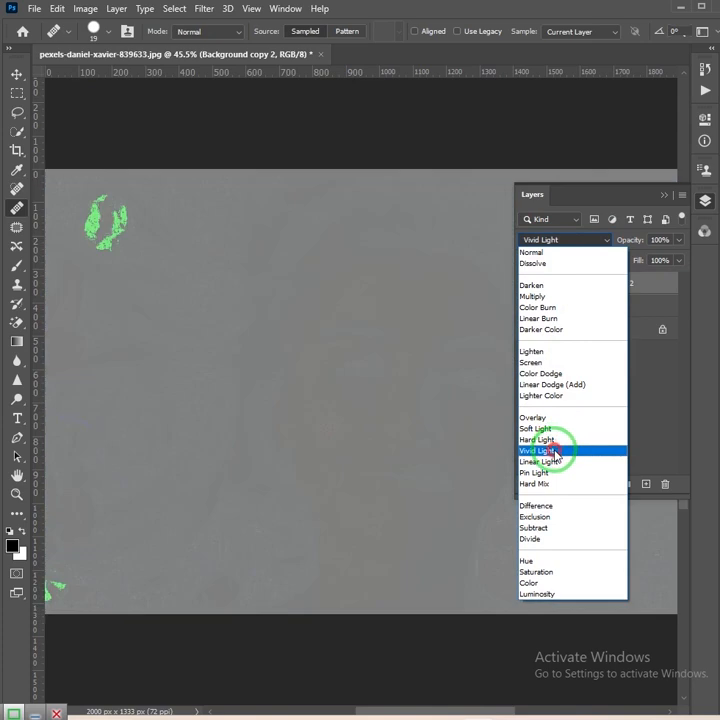
{"action": "left_click", "coordinate": [556, 451]}
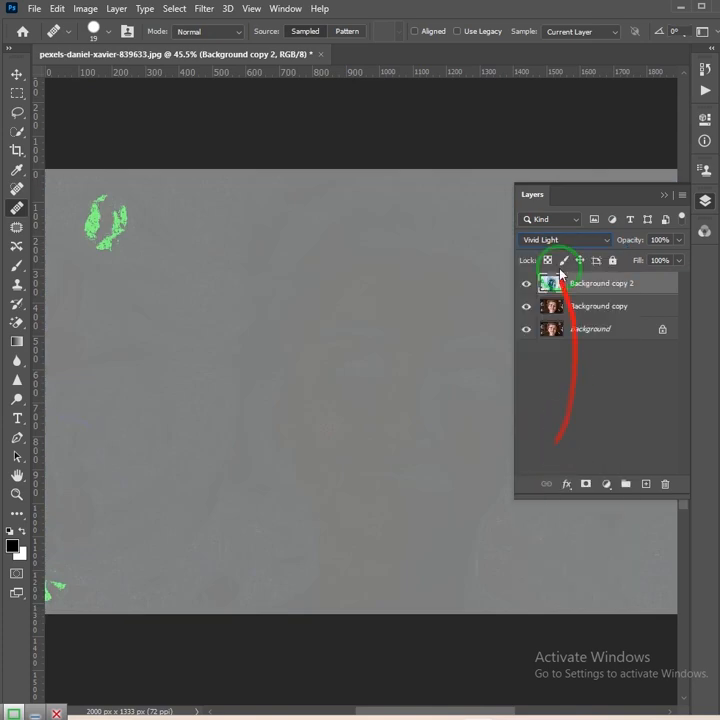
Apply a High Pass filter with a 7.8 pixel radius to the Background copy 2 layer
{"action": "left_click", "coordinate": [206, 8]}
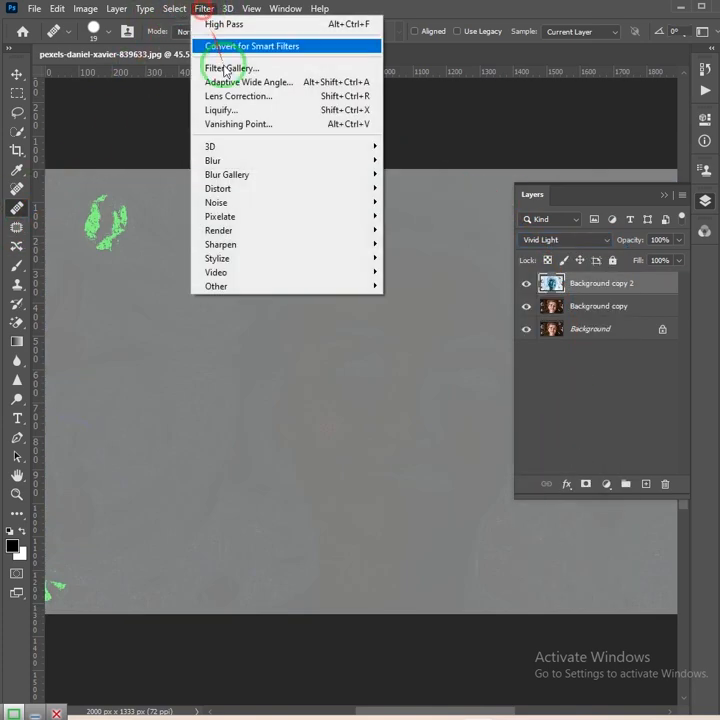
{"action": "mouse_move", "coordinate": [376, 288]}
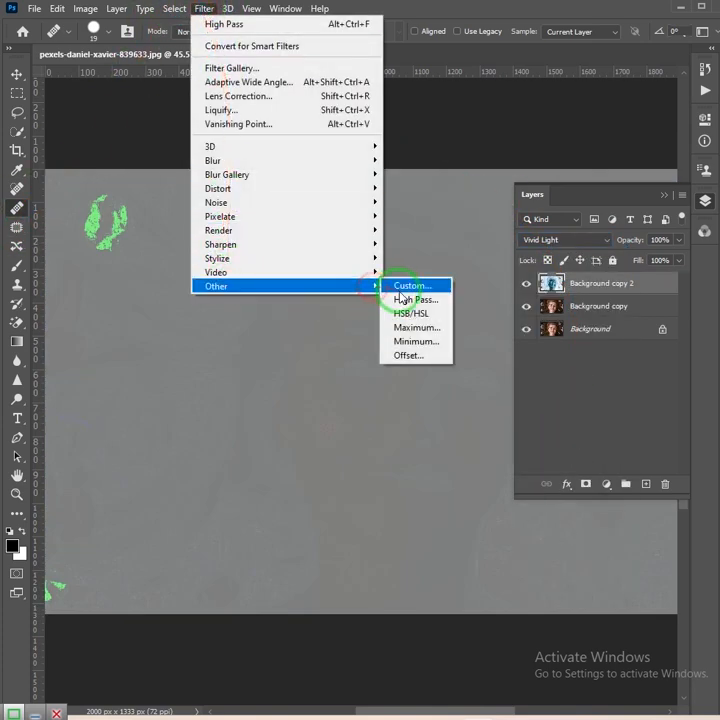
{"action": "left_click", "coordinate": [401, 298]}
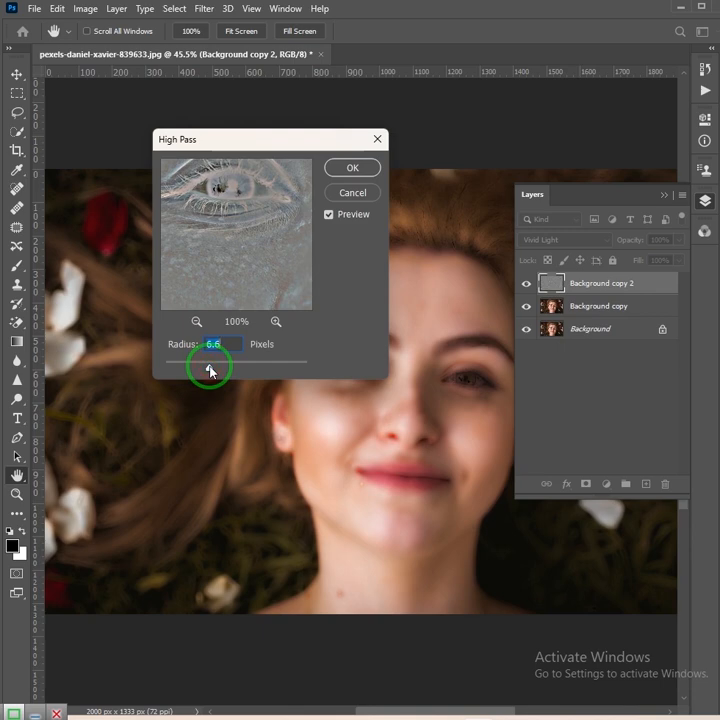
{"action": "left_click", "coordinate": [348, 180]}
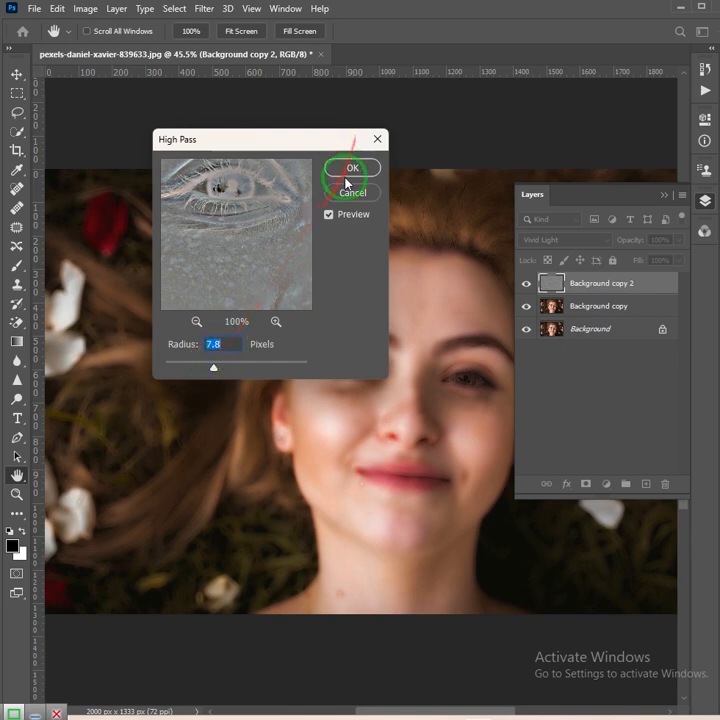
{"action": "key", "text": "j"}
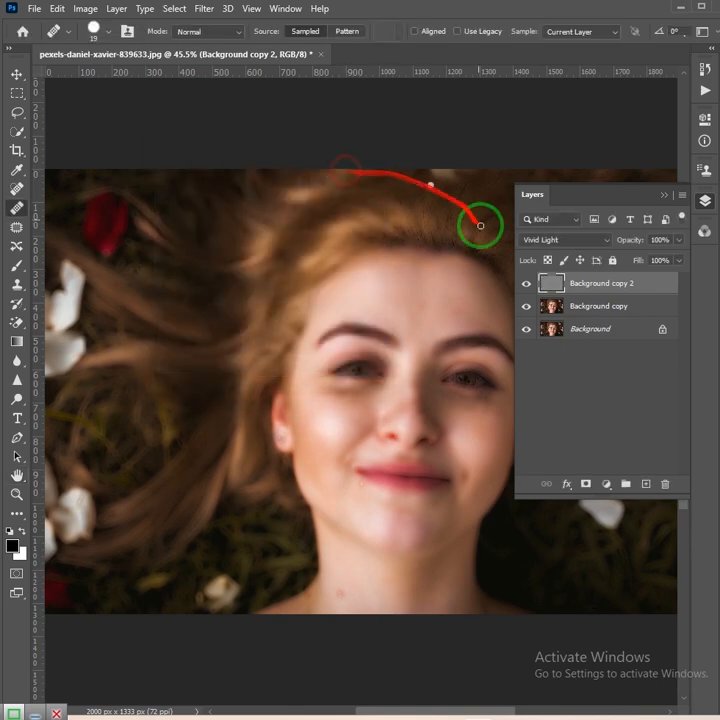
Add a layer mask to Background copy 2 and select the entire canvas
{"action": "left_click", "coordinate": [586, 485]}
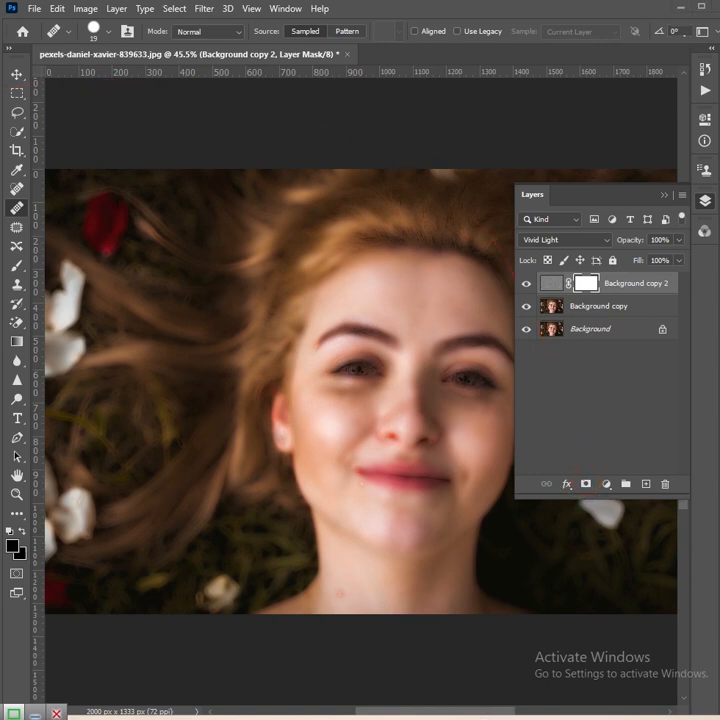
{"action": "left_click", "coordinate": [175, 9]}
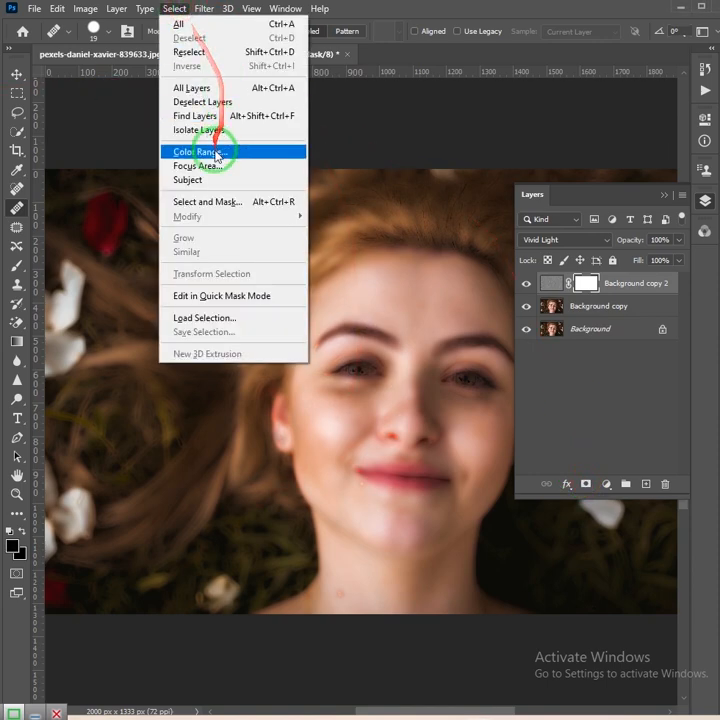
{"action": "left_click", "coordinate": [186, 24]}
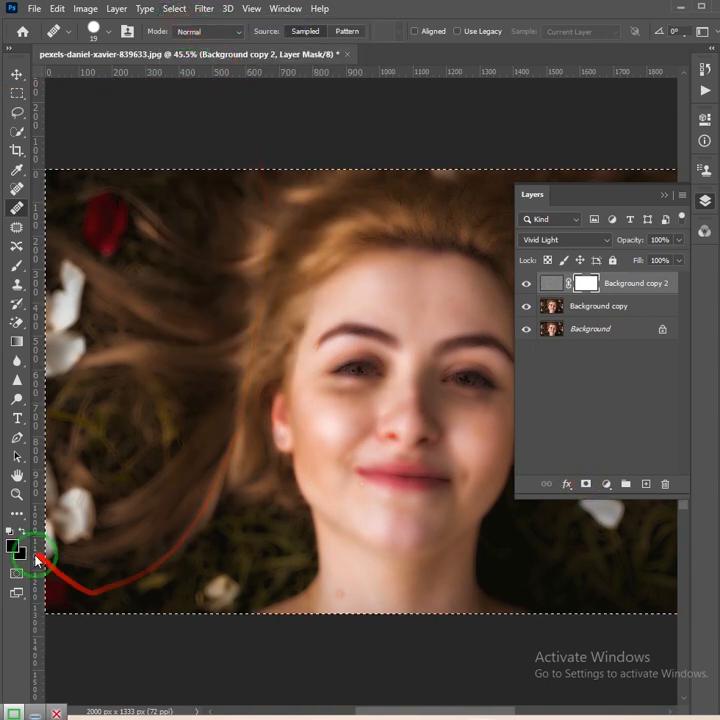
{"action": "key", "text": "ctrl+d"}
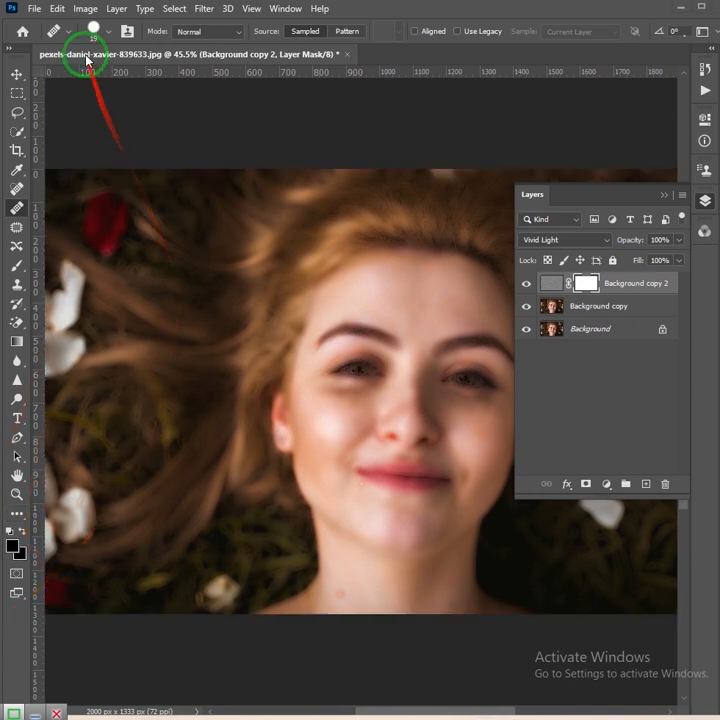
Fill the layer mask with the black foreground colour in Normal mode at 100% opacity and remove the selection
{"action": "left_click", "coordinate": [58, 9]}
{"action": "left_click", "coordinate": [141, 238]}
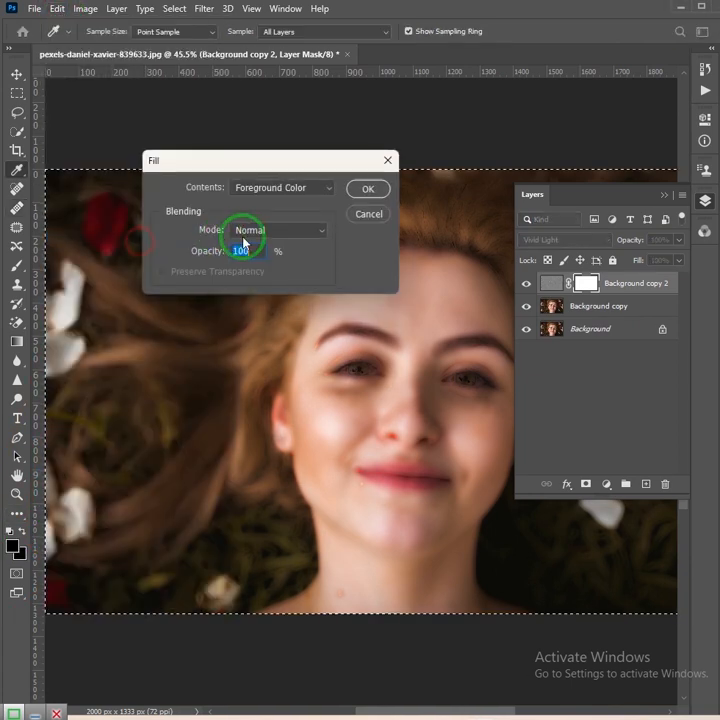
{"action": "left_click", "coordinate": [327, 190]}
{"action": "left_click", "coordinate": [297, 201]}
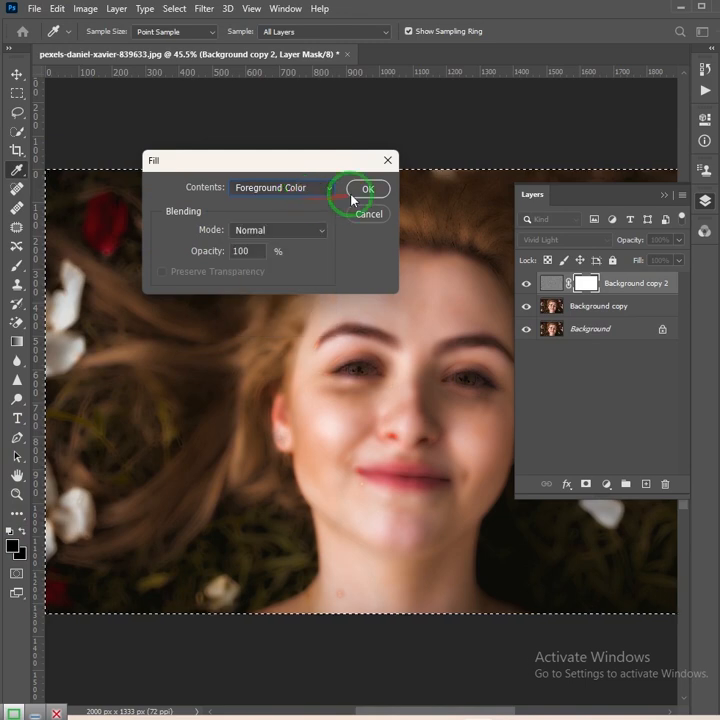
{"action": "left_click", "coordinate": [364, 190]}
{"action": "key", "text": "j"}
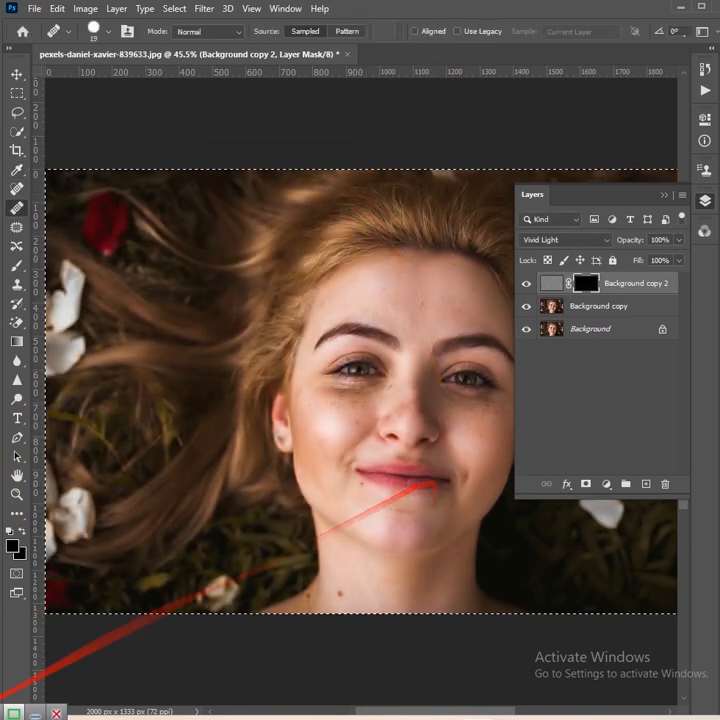
{"action": "scroll", "coordinate": [361, 391], "scroll_direction": "down", "scroll_amount": 1}
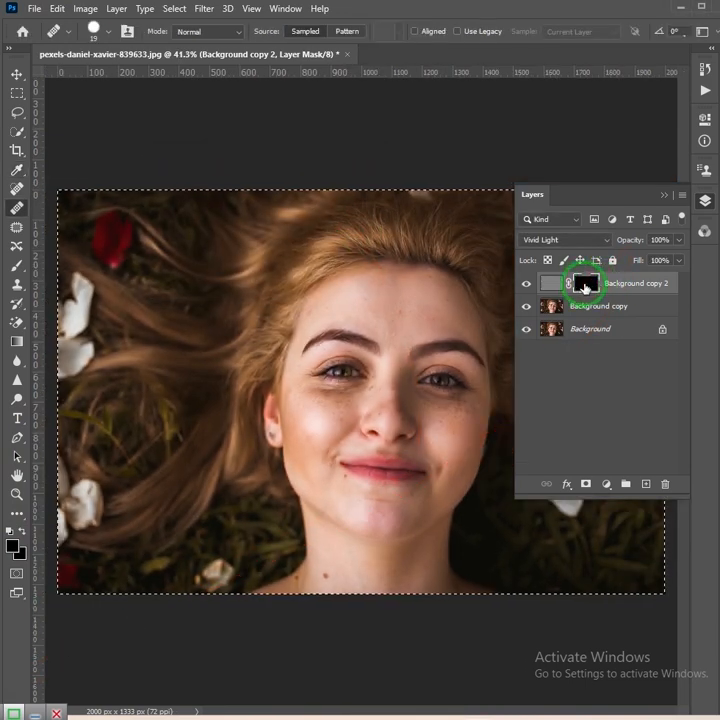
{"action": "key", "text": "ctrl+d"}
Set the foreground colour to white for painting on the layer mask
{"action": "left_click", "coordinate": [13, 545]}
{"action": "left_click", "coordinate": [28, 458]}
{"action": "left_click", "coordinate": [335, 454]}
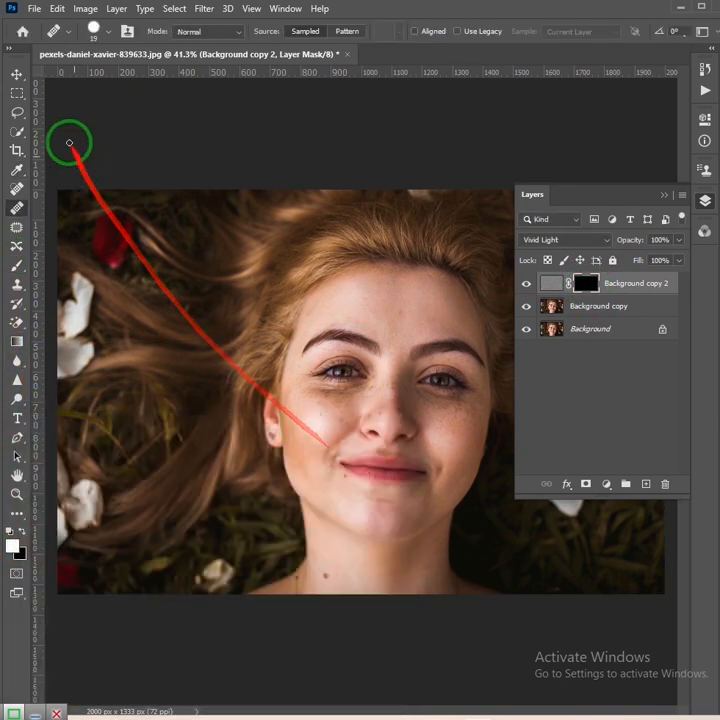
Switch to the Brush tool with a Soft Round tip of 62 px and 0% hardness
{"action": "left_click", "coordinate": [111, 33]}
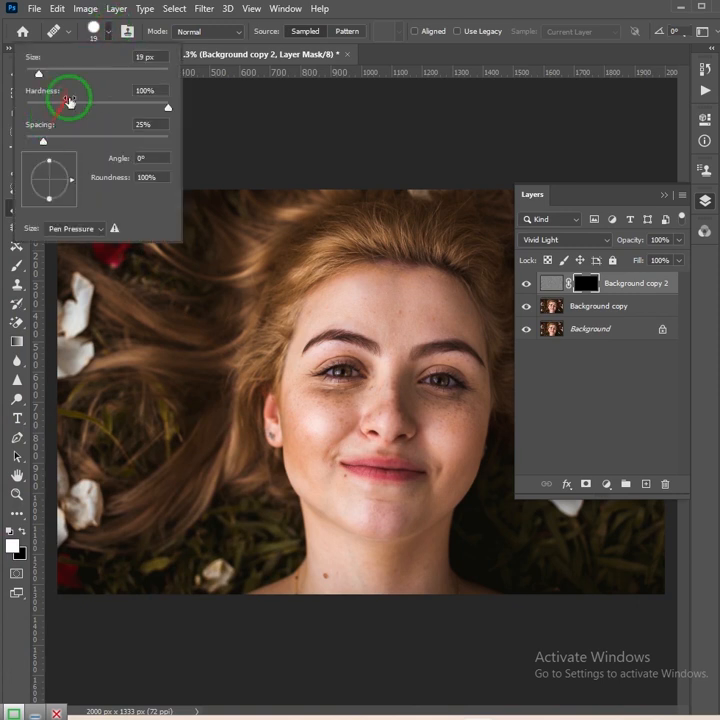
{"action": "left_click", "coordinate": [111, 34]}
{"action": "key", "text": "b"}
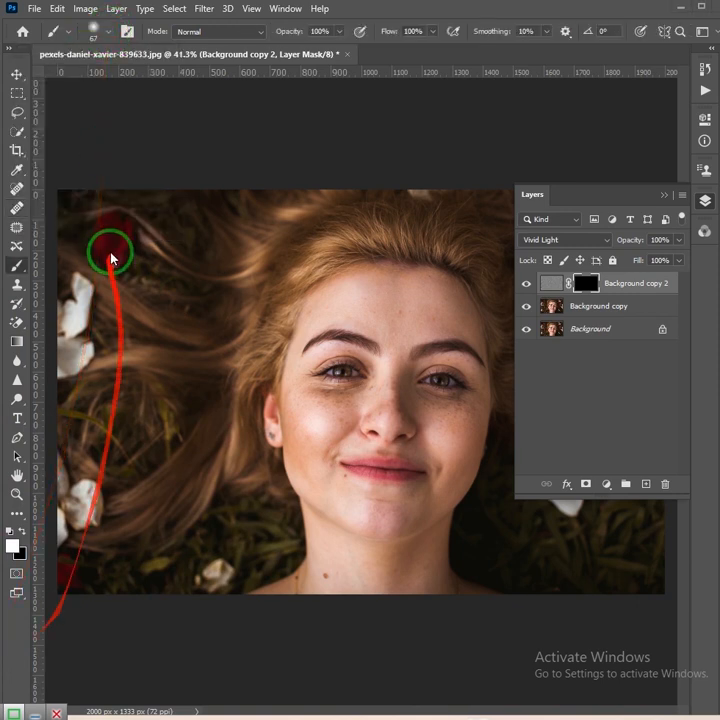
{"action": "left_click", "coordinate": [109, 30]}
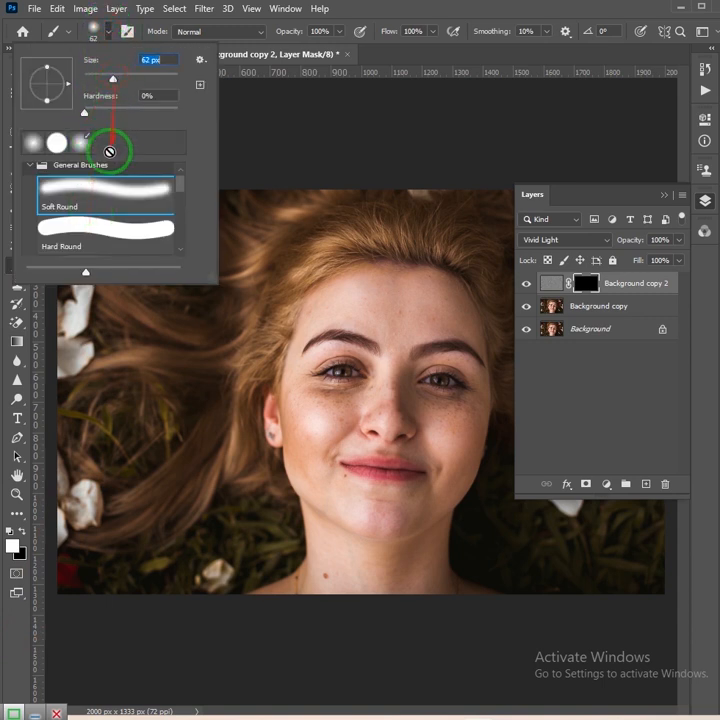
{"action": "left_click", "coordinate": [104, 30]}
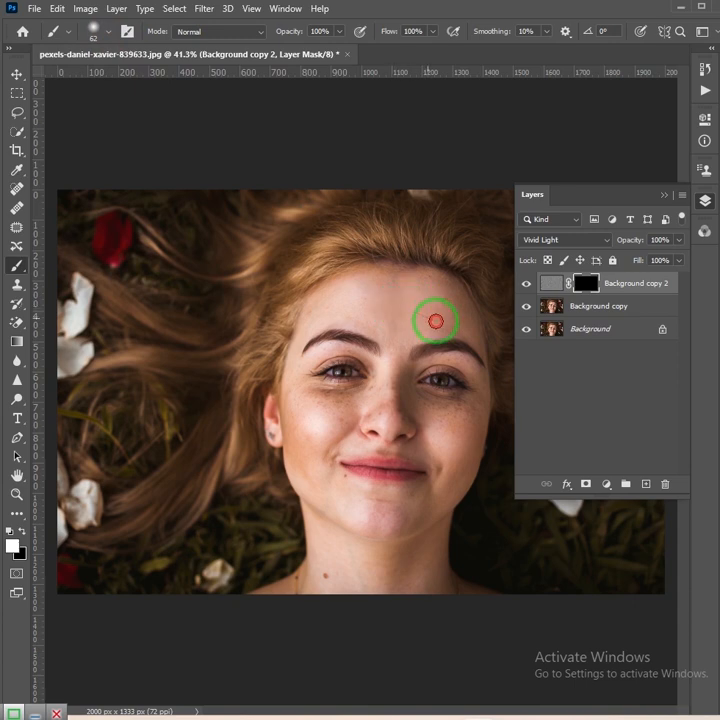
Paint white on the mask over the forehead, the area between the eyebrows and the bridge of the nose to smooth the skin
{"action": "scroll", "coordinate": [413, 335], "scroll_direction": "up", "scroll_amount": 5}
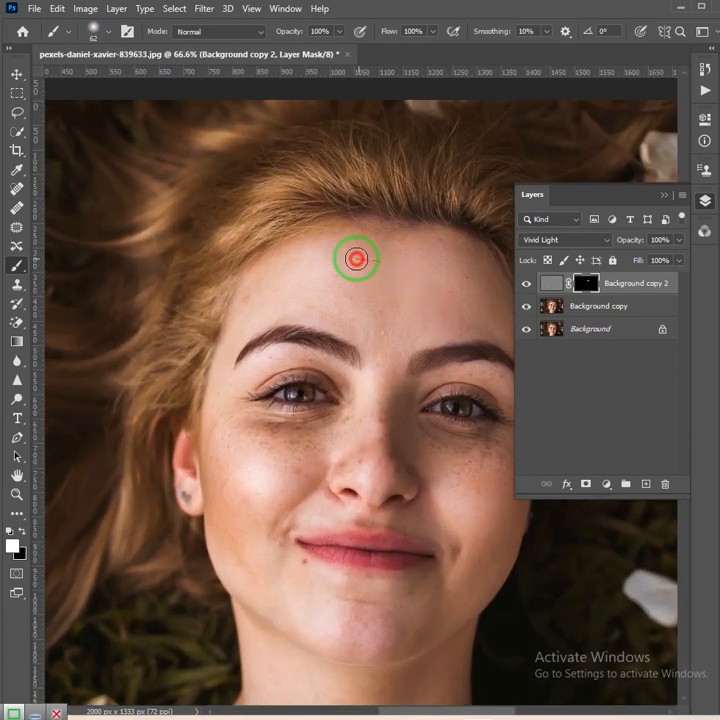
{"action": "mouse_move", "coordinate": [402, 263]}
{"action": "left_mouse_down"}
{"action": "mouse_move", "coordinate": [286, 270]}
{"action": "mouse_move", "coordinate": [386, 299]}
{"action": "mouse_move", "coordinate": [315, 285]}
{"action": "mouse_move", "coordinate": [343, 273]}
{"action": "mouse_move", "coordinate": [301, 268]}
{"action": "mouse_move", "coordinate": [241, 311]}
{"action": "mouse_move", "coordinate": [337, 306]}
{"action": "mouse_move", "coordinate": [387, 328]}
{"action": "mouse_move", "coordinate": [340, 325]}
{"action": "mouse_move", "coordinate": [426, 319]}
{"action": "left_mouse_up"}
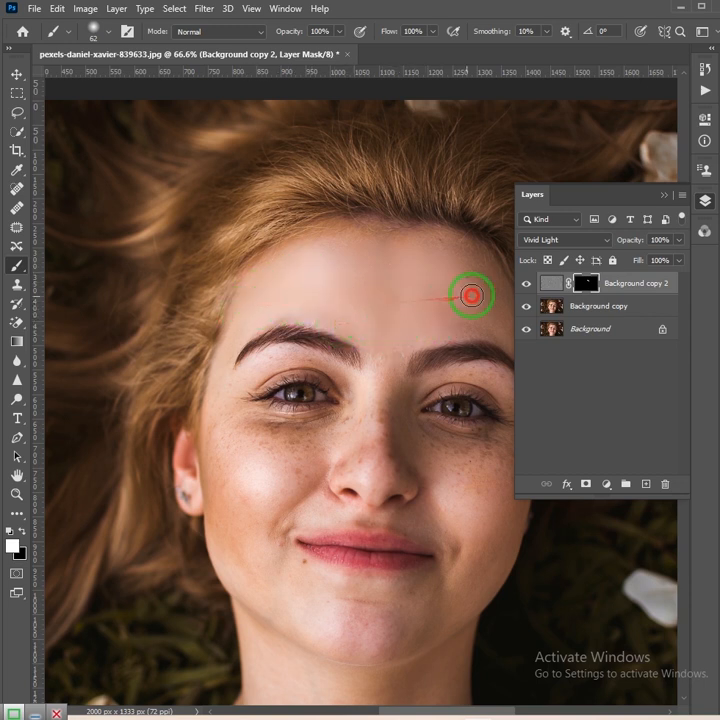
{"action": "mouse_move", "coordinate": [398, 337]}
{"action": "left_mouse_down"}
{"action": "mouse_move", "coordinate": [376, 386]}
{"action": "mouse_move", "coordinate": [374, 446]}
{"action": "mouse_move", "coordinate": [299, 470]}
{"action": "left_mouse_up"}
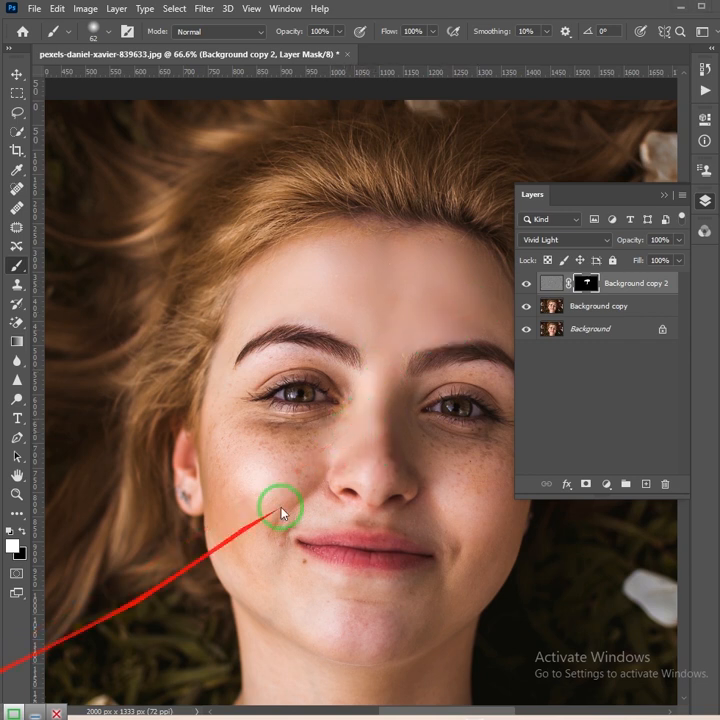
{"action": "mouse_move", "coordinate": [302, 284]}
{"action": "left_mouse_down"}
{"action": "mouse_move", "coordinate": [329, 296]}
{"action": "mouse_move", "coordinate": [339, 267]}
{"action": "left_mouse_up"}
{"action": "scroll", "coordinate": [320, 390], "scroll_direction": "up", "scroll_amount": 1}
{"action": "scroll", "coordinate": [322, 387], "scroll_direction": "up", "scroll_amount": 3}
{"action": "mouse_move", "coordinate": [322, 387]}
{"action": "left_mouse_down"}
{"action": "mouse_move", "coordinate": [265, 473]}
{"action": "mouse_move", "coordinate": [211, 466]}
{"action": "mouse_move", "coordinate": [185, 516]}
{"action": "mouse_move", "coordinate": [178, 403]}
{"action": "mouse_move", "coordinate": [174, 463]}
{"action": "mouse_move", "coordinate": [175, 359]}
{"action": "mouse_move", "coordinate": [183, 332]}
{"action": "mouse_move", "coordinate": [211, 299]}
{"action": "mouse_move", "coordinate": [255, 278]}
{"action": "mouse_move", "coordinate": [334, 288]}
{"action": "left_mouse_up"}
{"action": "mouse_move", "coordinate": [391, 321]}
{"action": "left_mouse_down"}
{"action": "mouse_move", "coordinate": [405, 379]}
{"action": "mouse_move", "coordinate": [390, 390]}
{"action": "mouse_move", "coordinate": [366, 388]}
{"action": "mouse_move", "coordinate": [360, 432]}
{"action": "left_mouse_up"}
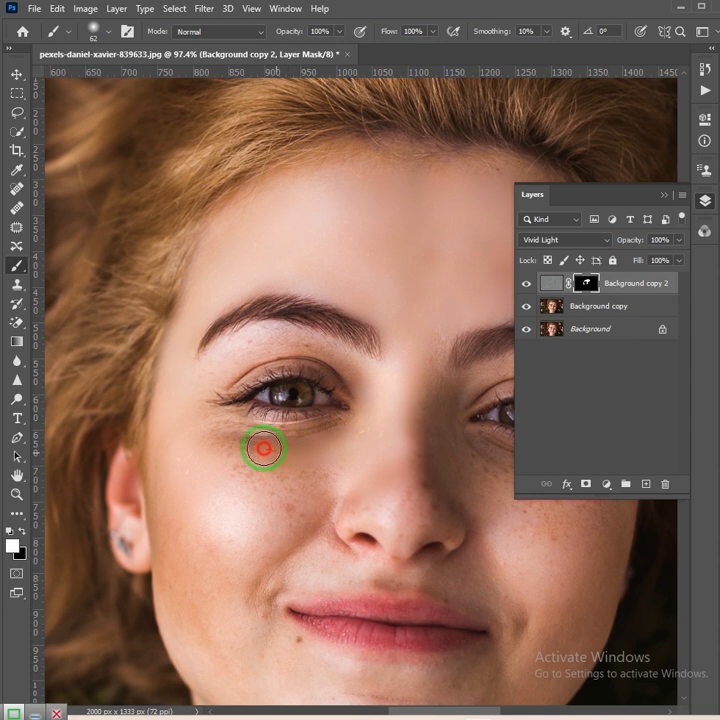
Paint white on the mask over the ear-side cheek, under-eye area, jaw, chin, nose and upper lip skin
{"action": "mouse_move", "coordinate": [209, 427]}
{"action": "left_mouse_down"}
{"action": "mouse_move", "coordinate": [229, 450]}
{"action": "mouse_move", "coordinate": [296, 473]}
{"action": "mouse_move", "coordinate": [320, 473]}
{"action": "mouse_move", "coordinate": [224, 491]}
{"action": "mouse_move", "coordinate": [284, 512]}
{"action": "mouse_move", "coordinate": [311, 505]}
{"action": "mouse_move", "coordinate": [197, 551]}
{"action": "mouse_move", "coordinate": [174, 495]}
{"action": "mouse_move", "coordinate": [175, 608]}
{"action": "mouse_move", "coordinate": [180, 582]}
{"action": "mouse_move", "coordinate": [238, 591]}
{"action": "mouse_move", "coordinate": [245, 607]}
{"action": "mouse_move", "coordinate": [238, 414]}
{"action": "mouse_move", "coordinate": [203, 410]}
{"action": "mouse_move", "coordinate": [146, 326]}
{"action": "mouse_move", "coordinate": [152, 355]}
{"action": "mouse_move", "coordinate": [176, 390]}
{"action": "mouse_move", "coordinate": [252, 438]}
{"action": "mouse_move", "coordinate": [215, 391]}
{"action": "mouse_move", "coordinate": [207, 364]}
{"action": "mouse_move", "coordinate": [282, 447]}
{"action": "mouse_move", "coordinate": [227, 439]}
{"action": "mouse_move", "coordinate": [188, 416]}
{"action": "mouse_move", "coordinate": [288, 485]}
{"action": "mouse_move", "coordinate": [280, 483]}
{"action": "mouse_move", "coordinate": [330, 497]}
{"action": "left_mouse_up"}
{"action": "mouse_move", "coordinate": [386, 504]}
{"action": "left_mouse_down"}
{"action": "mouse_move", "coordinate": [358, 473]}
{"action": "mouse_move", "coordinate": [297, 441]}
{"action": "mouse_move", "coordinate": [387, 460]}
{"action": "mouse_move", "coordinate": [350, 430]}
{"action": "mouse_move", "coordinate": [299, 413]}
{"action": "mouse_move", "coordinate": [237, 330]}
{"action": "left_mouse_up"}
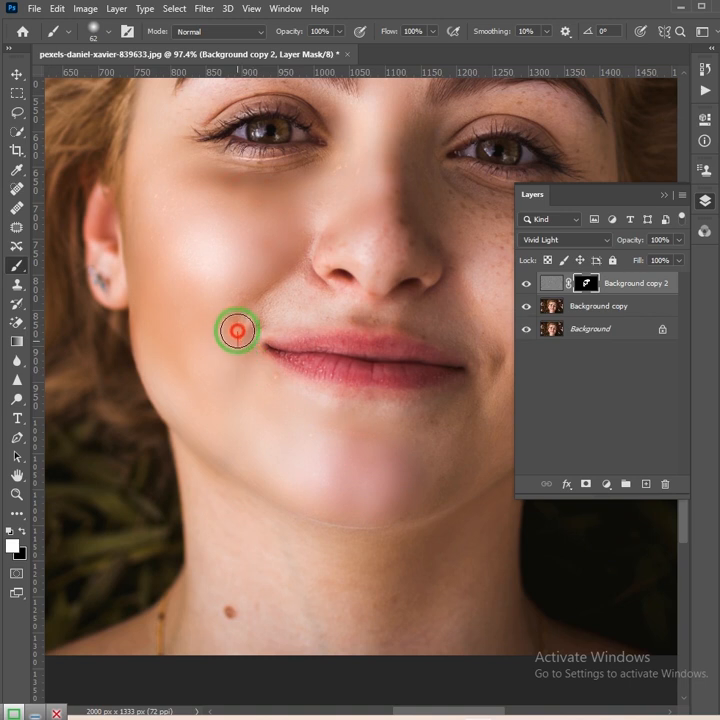
{"action": "mouse_move", "coordinate": [303, 244]}
{"action": "left_mouse_down"}
{"action": "mouse_move", "coordinate": [338, 239]}
{"action": "mouse_move", "coordinate": [327, 255]}
{"action": "mouse_move", "coordinate": [367, 244]}
{"action": "mouse_move", "coordinate": [381, 249]}
{"action": "mouse_move", "coordinate": [374, 268]}
{"action": "mouse_move", "coordinate": [398, 197]}
{"action": "left_mouse_up"}
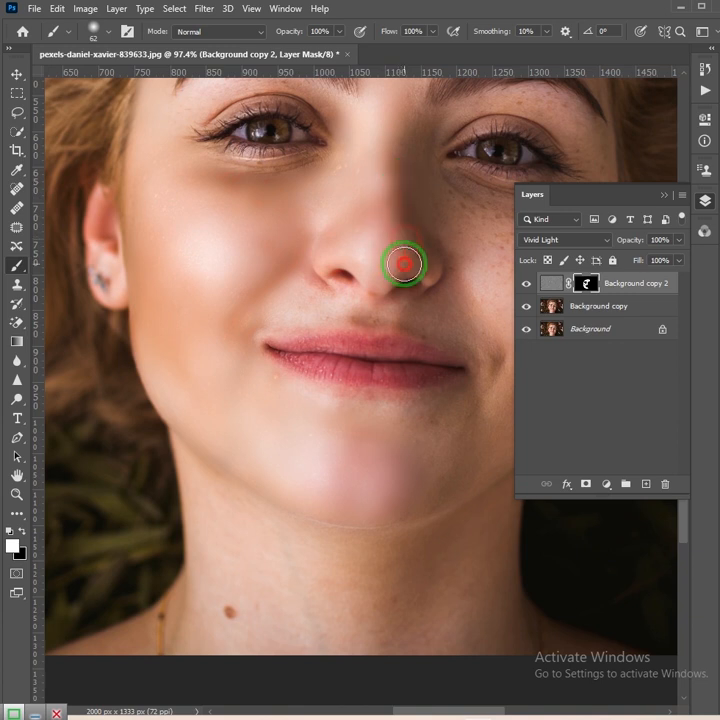
{"action": "mouse_move", "coordinate": [423, 256]}
{"action": "left_mouse_down"}
{"action": "mouse_move", "coordinate": [434, 271]}
{"action": "mouse_move", "coordinate": [437, 315]}
{"action": "mouse_move", "coordinate": [411, 311]}
{"action": "left_mouse_up"}
{"action": "mouse_move", "coordinate": [347, 309]}
{"action": "left_mouse_down"}
{"action": "mouse_move", "coordinate": [300, 288]}
{"action": "mouse_move", "coordinate": [313, 295]}
{"action": "mouse_move", "coordinate": [270, 316]}
{"action": "mouse_move", "coordinate": [242, 345]}
{"action": "mouse_move", "coordinate": [312, 320]}
{"action": "mouse_move", "coordinate": [375, 319]}
{"action": "mouse_move", "coordinate": [446, 332]}
{"action": "mouse_move", "coordinate": [358, 356]}
{"action": "mouse_move", "coordinate": [333, 335]}
{"action": "mouse_move", "coordinate": [361, 346]}
{"action": "mouse_move", "coordinate": [343, 345]}
{"action": "mouse_move", "coordinate": [386, 346]}
{"action": "mouse_move", "coordinate": [382, 356]}
{"action": "mouse_move", "coordinate": [396, 388]}
{"action": "mouse_move", "coordinate": [383, 417]}
{"action": "mouse_move", "coordinate": [368, 423]}
{"action": "mouse_move", "coordinate": [269, 425]}
{"action": "mouse_move", "coordinate": [158, 390]}
{"action": "mouse_move", "coordinate": [172, 412]}
{"action": "mouse_move", "coordinate": [222, 422]}
{"action": "mouse_move", "coordinate": [227, 449]}
{"action": "mouse_move", "coordinate": [259, 438]}
{"action": "mouse_move", "coordinate": [328, 444]}
{"action": "mouse_move", "coordinate": [335, 502]}
{"action": "mouse_move", "coordinate": [317, 524]}
{"action": "mouse_move", "coordinate": [309, 520]}
{"action": "mouse_move", "coordinate": [355, 502]}
{"action": "mouse_move", "coordinate": [357, 451]}
{"action": "mouse_move", "coordinate": [345, 451]}
{"action": "mouse_move", "coordinate": [344, 442]}
{"action": "mouse_move", "coordinate": [361, 444]}
{"action": "mouse_move", "coordinate": [408, 414]}
{"action": "mouse_move", "coordinate": [411, 342]}
{"action": "mouse_move", "coordinate": [386, 282]}
{"action": "mouse_move", "coordinate": [321, 234]}
{"action": "left_mouse_up"}
Paint white on the mask over the other cheek, its jawline and the skin around that eye
{"action": "mouse_move", "coordinate": [311, 140]}
{"action": "left_mouse_down"}
{"action": "mouse_move", "coordinate": [360, 219]}
{"action": "mouse_move", "coordinate": [364, 211]}
{"action": "mouse_move", "coordinate": [448, 228]}
{"action": "mouse_move", "coordinate": [417, 242]}
{"action": "mouse_move", "coordinate": [363, 231]}
{"action": "mouse_move", "coordinate": [378, 254]}
{"action": "mouse_move", "coordinate": [441, 287]}
{"action": "mouse_move", "coordinate": [319, 317]}
{"action": "left_mouse_up"}
{"action": "mouse_move", "coordinate": [200, 250]}
{"action": "left_mouse_down"}
{"action": "mouse_move", "coordinate": [251, 284]}
{"action": "mouse_move", "coordinate": [277, 328]}
{"action": "left_mouse_up"}
{"action": "mouse_move", "coordinate": [311, 383]}
{"action": "left_mouse_down"}
{"action": "mouse_move", "coordinate": [321, 438]}
{"action": "mouse_move", "coordinate": [291, 508]}
{"action": "mouse_move", "coordinate": [332, 482]}
{"action": "mouse_move", "coordinate": [356, 446]}
{"action": "mouse_move", "coordinate": [380, 355]}
{"action": "mouse_move", "coordinate": [327, 431]}
{"action": "mouse_move", "coordinate": [352, 311]}
{"action": "left_mouse_up"}
{"action": "mouse_move", "coordinate": [370, 265]}
{"action": "left_mouse_down"}
{"action": "mouse_move", "coordinate": [402, 234]}
{"action": "mouse_move", "coordinate": [381, 318]}
{"action": "mouse_move", "coordinate": [396, 282]}
{"action": "mouse_move", "coordinate": [396, 320]}
{"action": "mouse_move", "coordinate": [364, 438]}
{"action": "mouse_move", "coordinate": [384, 383]}
{"action": "mouse_move", "coordinate": [395, 306]}
{"action": "mouse_move", "coordinate": [392, 353]}
{"action": "mouse_move", "coordinate": [408, 201]}
{"action": "mouse_move", "coordinate": [399, 209]}
{"action": "mouse_move", "coordinate": [411, 205]}
{"action": "mouse_move", "coordinate": [410, 232]}
{"action": "mouse_move", "coordinate": [375, 150]}
{"action": "left_mouse_up"}
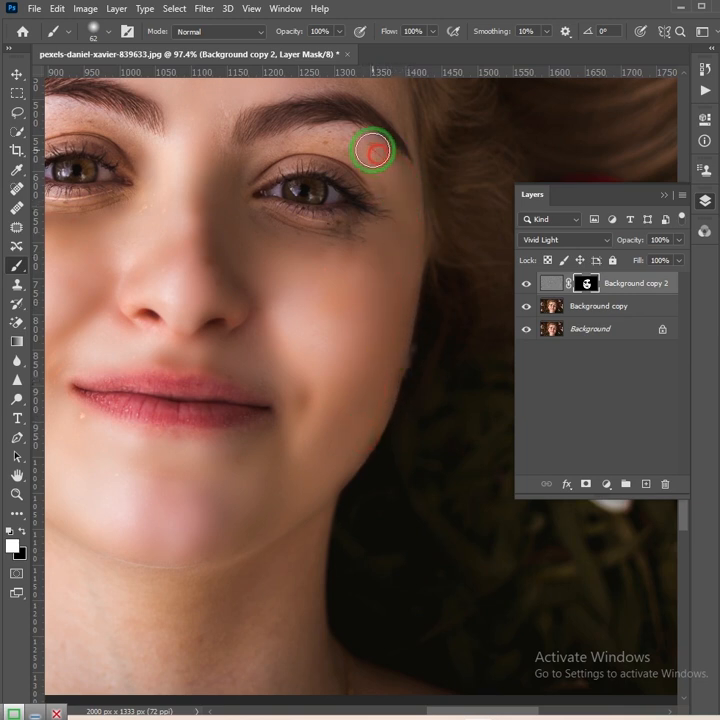
{"action": "mouse_move", "coordinate": [302, 143]}
{"action": "left_mouse_down"}
{"action": "mouse_move", "coordinate": [246, 165]}
{"action": "mouse_move", "coordinate": [238, 180]}
{"action": "mouse_move", "coordinate": [240, 214]}
{"action": "mouse_move", "coordinate": [307, 235]}
{"action": "mouse_move", "coordinate": [378, 236]}
{"action": "left_mouse_up"}
Smooth the neck and upper chest skin by painting white on the mask with a 90 px brush
{"action": "scroll", "coordinate": [378, 487], "scroll_direction": "down", "scroll_amount": 3}
{"action": "left_click_drag", "start_coordinate": [378, 487], "coordinate": [296, 499]}
{"action": "left_click_drag", "start_coordinate": [249, 505], "coordinate": [5, 583]}
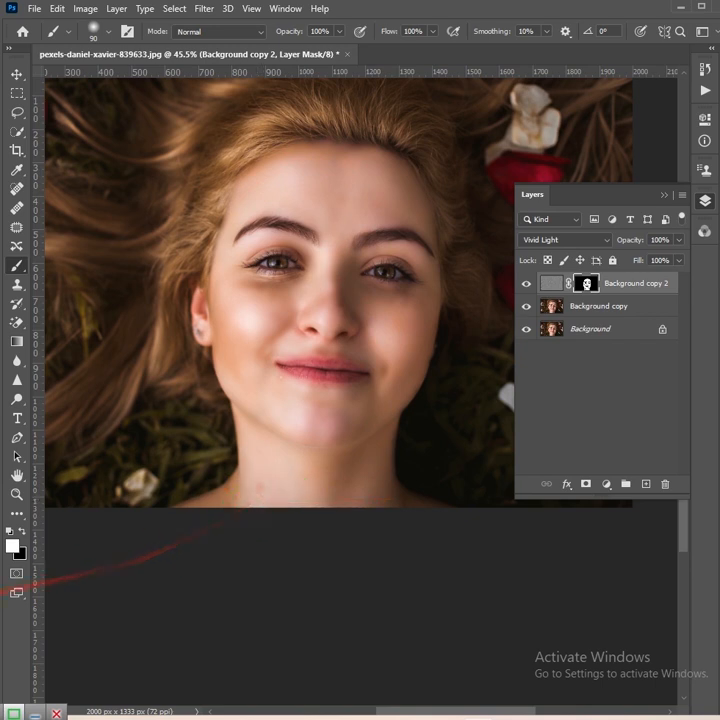
Apply a Gaussian Blur with a 0.3 pixel radius to the image content of Background copy 2, not its mask
{"action": "left_click", "coordinate": [552, 283]}
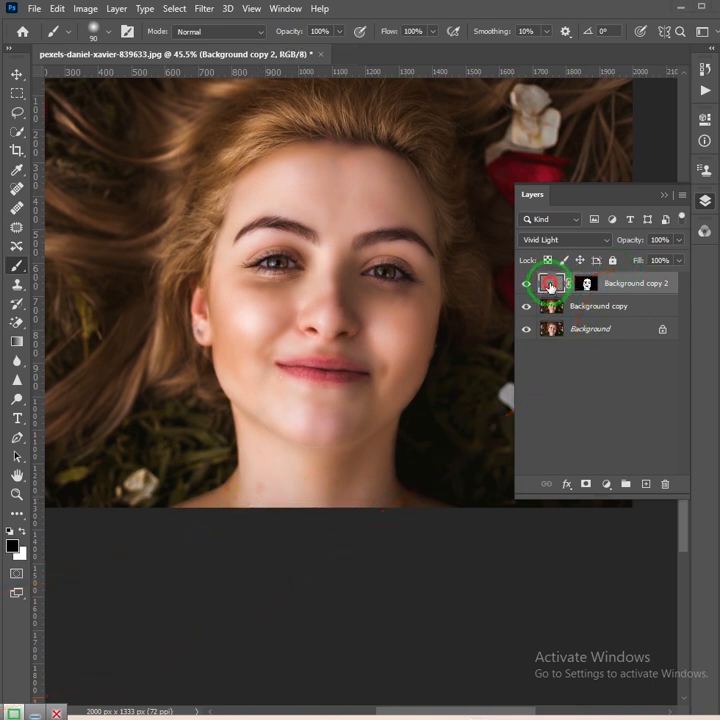
{"action": "left_click", "coordinate": [204, 9]}
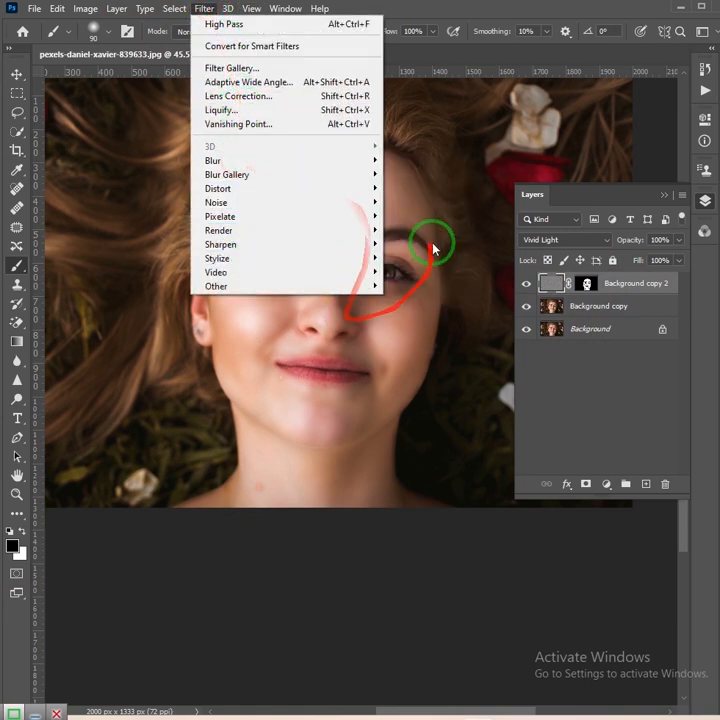
{"action": "mouse_move", "coordinate": [323, 165]}
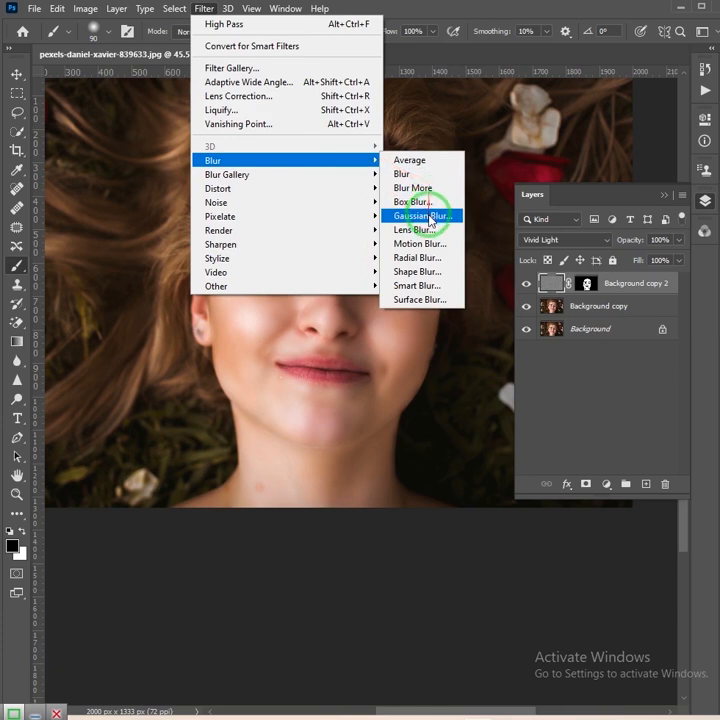
{"action": "left_click", "coordinate": [435, 214]}
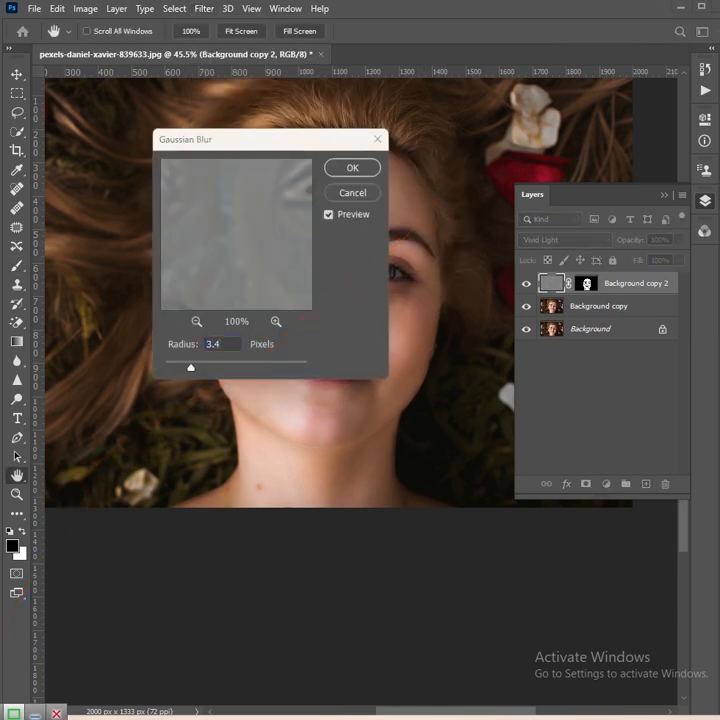
{"action": "left_click", "coordinate": [187, 371]}
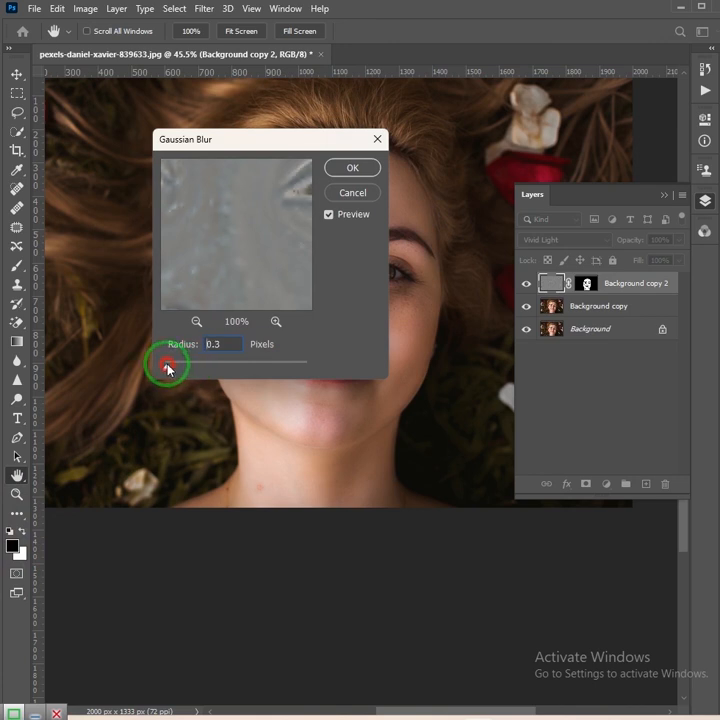
{"action": "left_click", "coordinate": [353, 167]}
{"action": "key", "text": "b"}
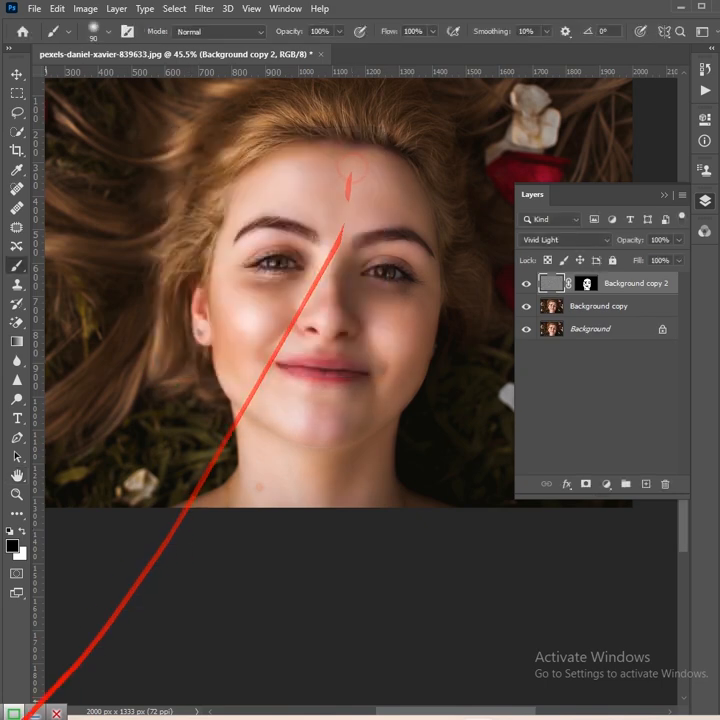
Merge the Background copy 2 and Background copy layers into one
{"action": "left_click", "coordinate": [619, 307], "text": "ctrl"}
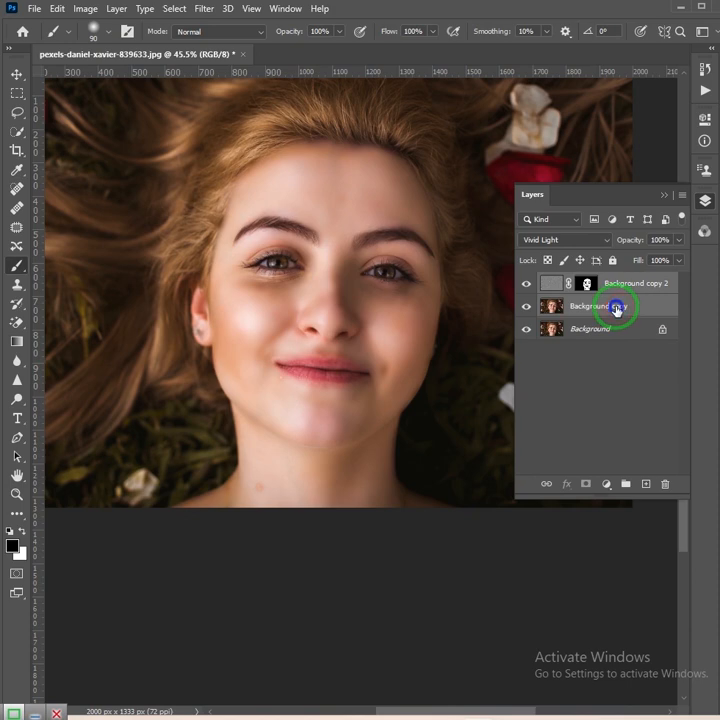
{"action": "right_click", "coordinate": [617, 306]}
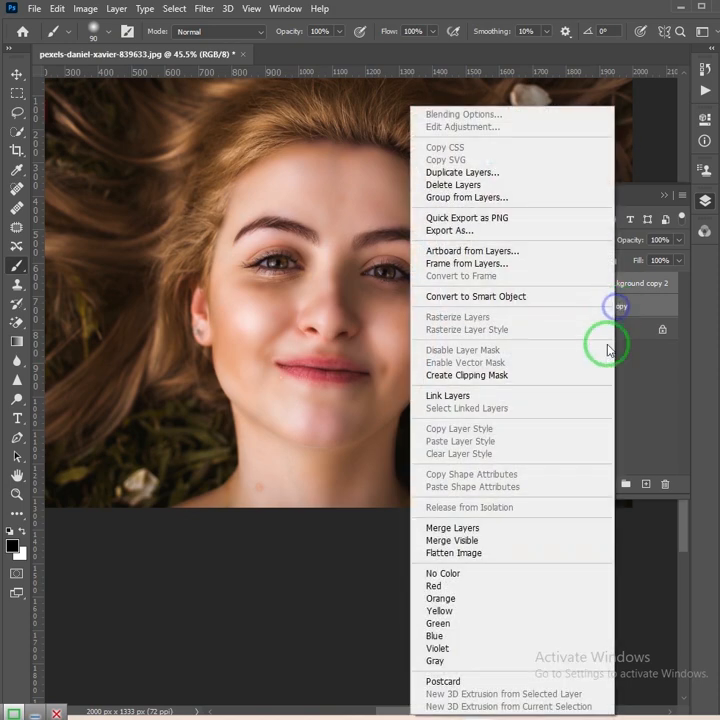
{"action": "left_click", "coordinate": [458, 528]}
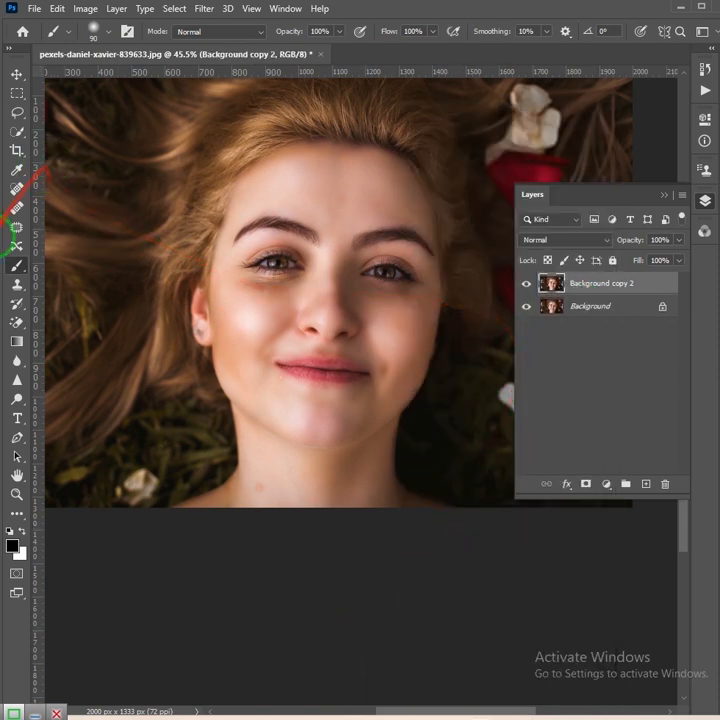
Remove the remaining mole on the neck with a 50 px Content-Aware Spot Healing Brush
{"action": "left_click", "coordinate": [15, 189]}
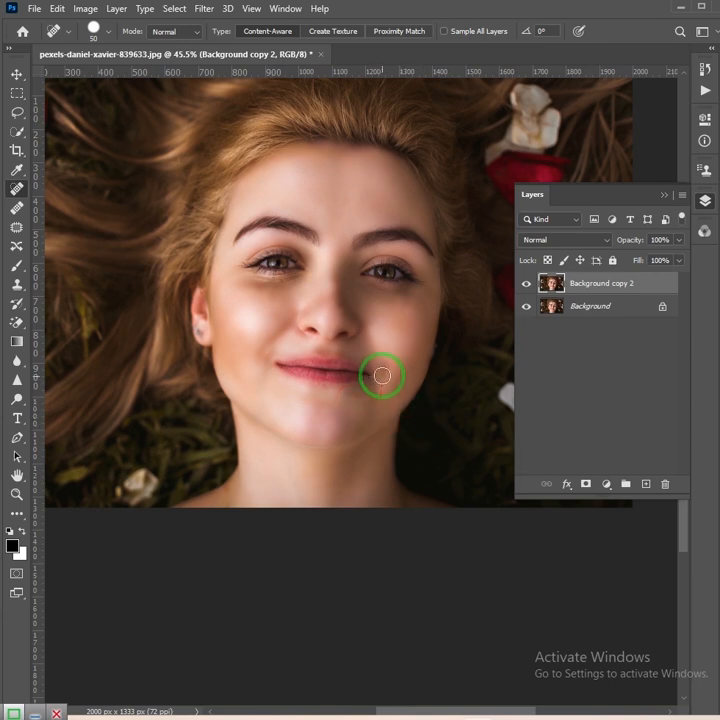
{"action": "left_click_drag", "start_coordinate": [383, 370], "coordinate": [292, 501]}
{"action": "scroll", "coordinate": [296, 493], "scroll_direction": "up", "scroll_amount": 2}
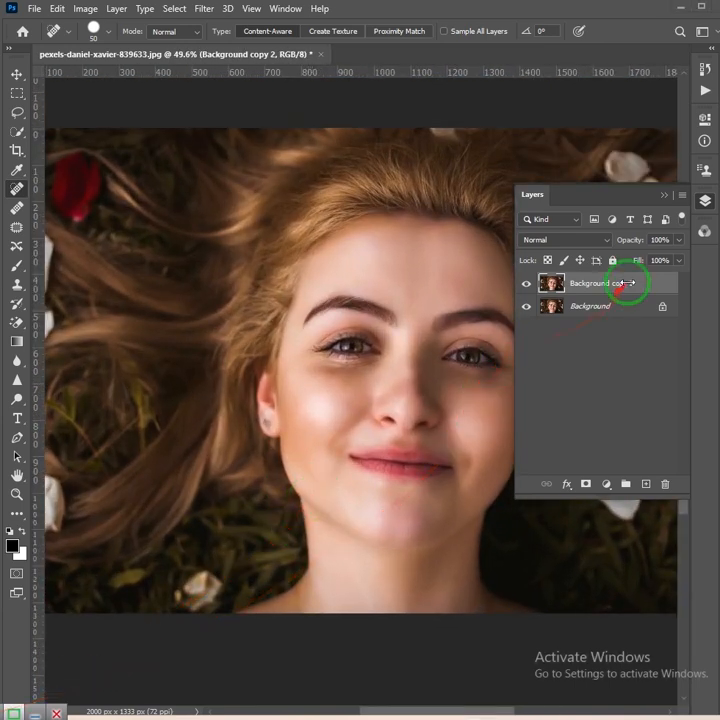
Duplicate Background copy 2 and brighten the duplicate with Curves points at input 167, output 184 and input 95, output 109
{"action": "left_click_drag", "start_coordinate": [627, 284], "coordinate": [646, 484]}
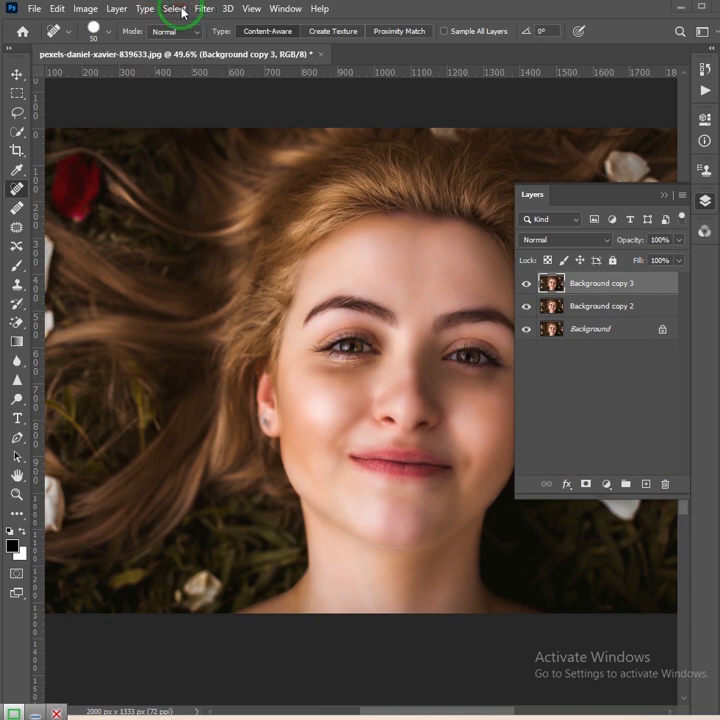
{"action": "left_click", "coordinate": [85, 9]}
{"action": "mouse_move", "coordinate": [104, 49]}
{"action": "left_click", "coordinate": [256, 73]}
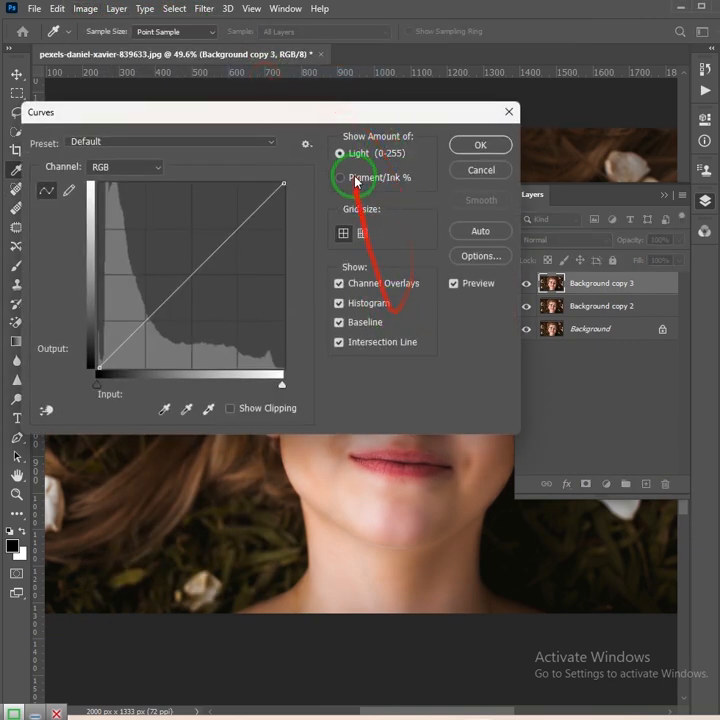
{"action": "left_click_drag", "start_coordinate": [363, 112], "coordinate": [437, 372]}
{"action": "mouse_move", "coordinate": [298, 510]}
{"action": "left_mouse_down"}
{"action": "mouse_move", "coordinate": [305, 521]}
{"action": "mouse_move", "coordinate": [295, 494]}
{"action": "left_mouse_up"}
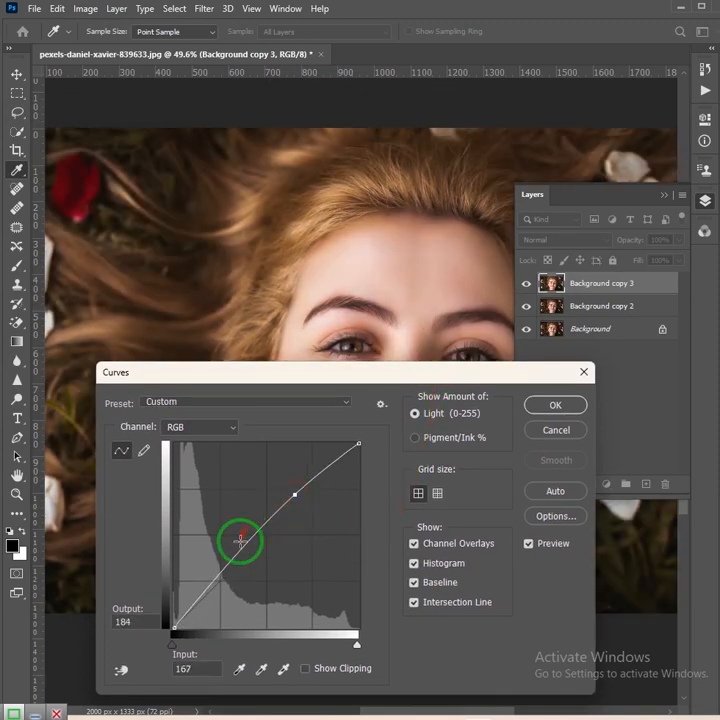
{"action": "mouse_move", "coordinate": [240, 546]}
{"action": "left_mouse_down"}
{"action": "mouse_move", "coordinate": [246, 557]}
{"action": "mouse_move", "coordinate": [241, 548]}
{"action": "left_mouse_up"}
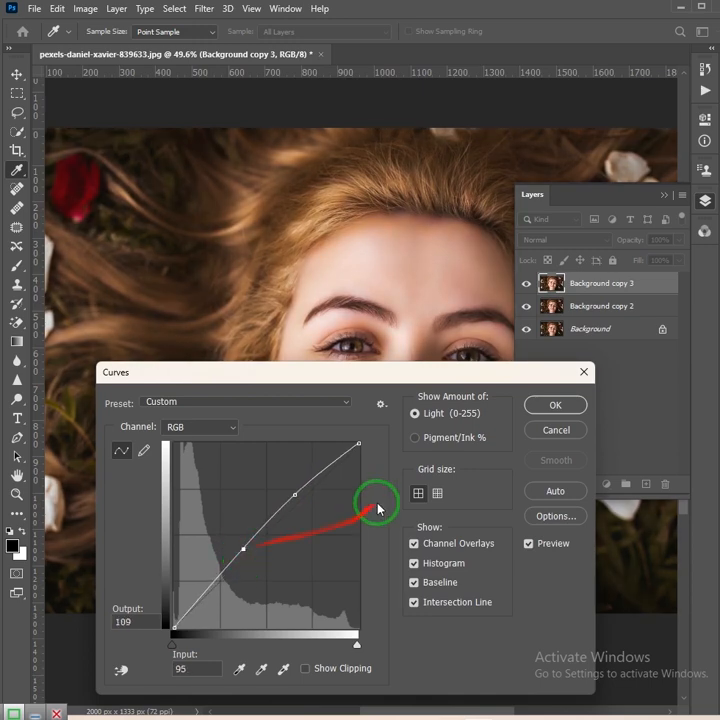
{"action": "left_click", "coordinate": [545, 406]}
{"action": "key", "text": "j"}
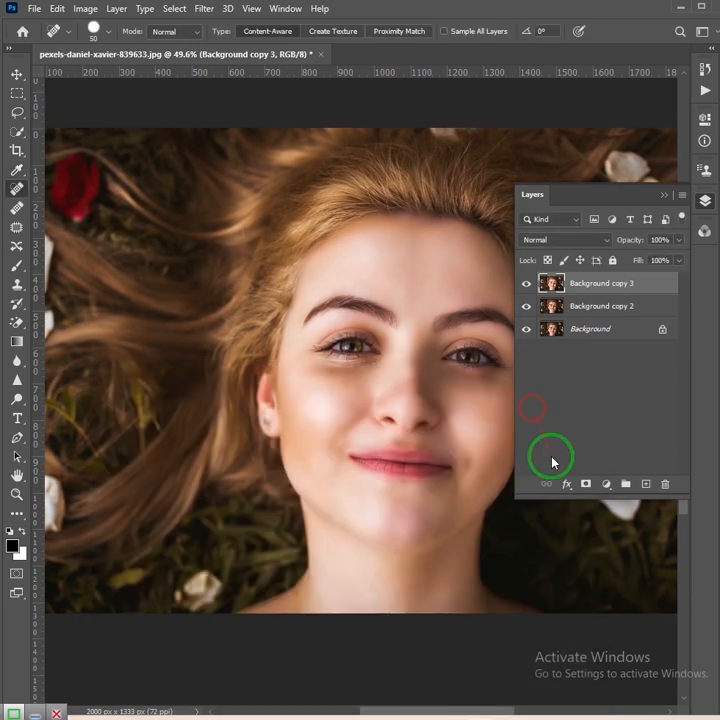
Merge the Curves-brightened Background copy 3 layer with Background copy 2
{"action": "left_click", "coordinate": [590, 306], "text": "shift"}
{"action": "right_click", "coordinate": [590, 306]}
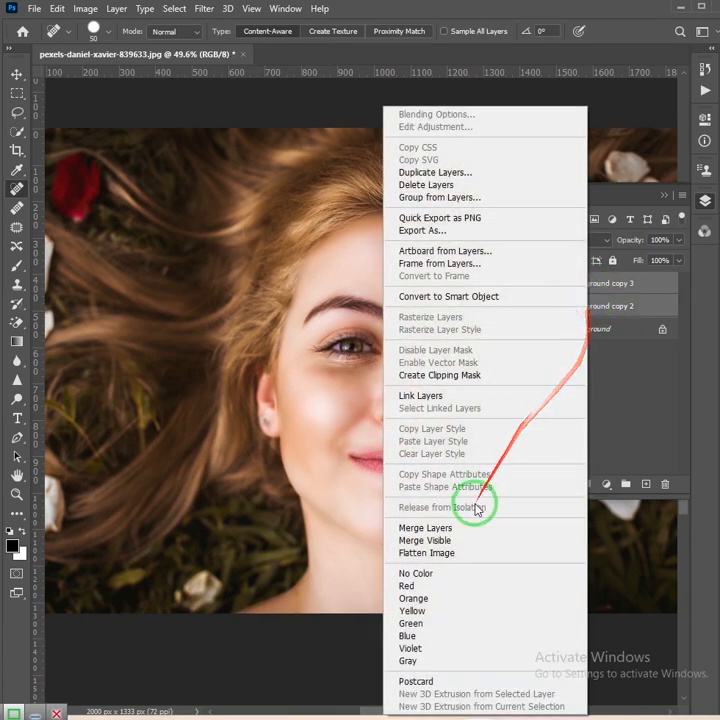
{"action": "left_click", "coordinate": [445, 530]}
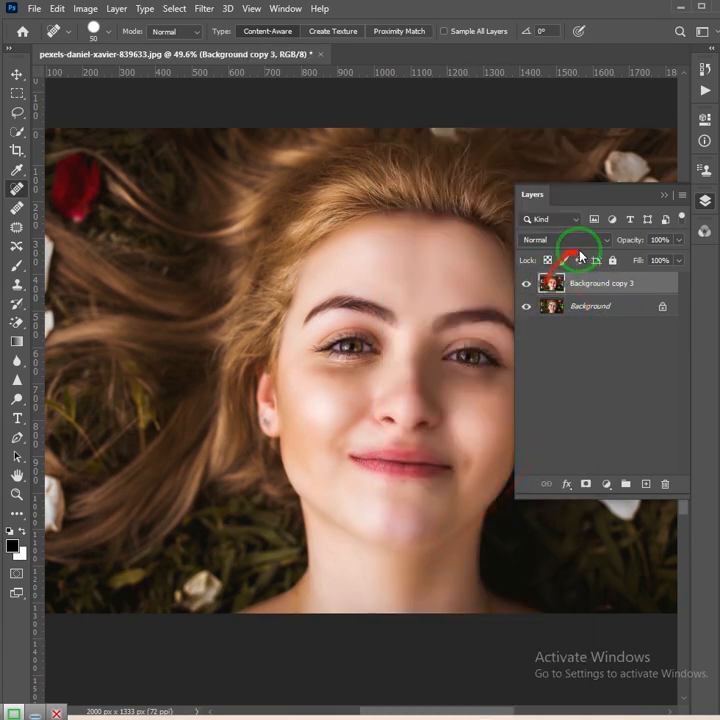
Compare the portrait before and after retouching by toggling the visibility of Background copy 3, leaving it shown
{"action": "left_click_drag", "start_coordinate": [426, 350], "coordinate": [358, 320]}
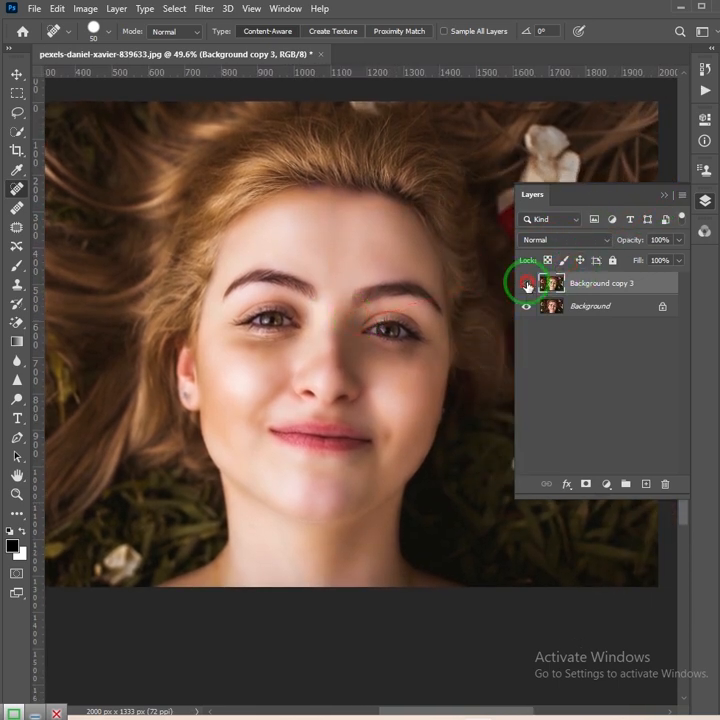
{"action": "left_click", "coordinate": [526, 283]}
{"action": "left_click", "coordinate": [526, 283]}
{"action": "left_click", "coordinate": [526, 283]}
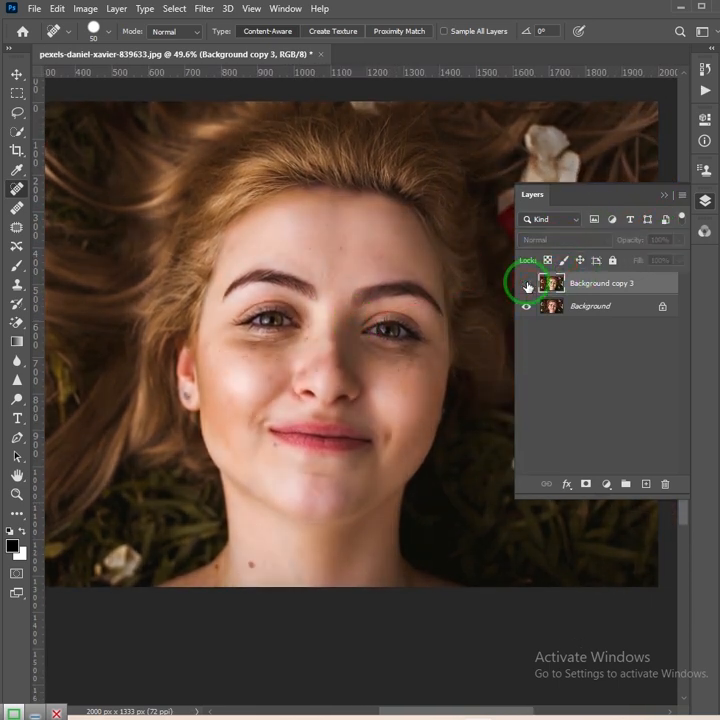
{"action": "left_click", "coordinate": [526, 283]}
{"action": "left_click", "coordinate": [526, 283]}
{"action": "left_click", "coordinate": [526, 283]}
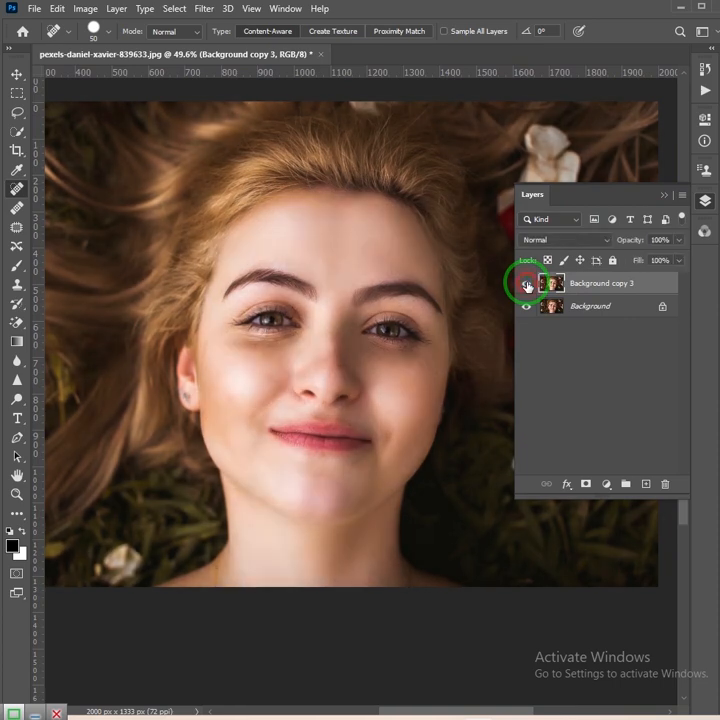
{"action": "left_click", "coordinate": [526, 283]}
{"action": "left_click", "coordinate": [526, 283]}
{"action": "left_click", "coordinate": [526, 283]}
{"action": "left_click", "coordinate": [526, 283]}
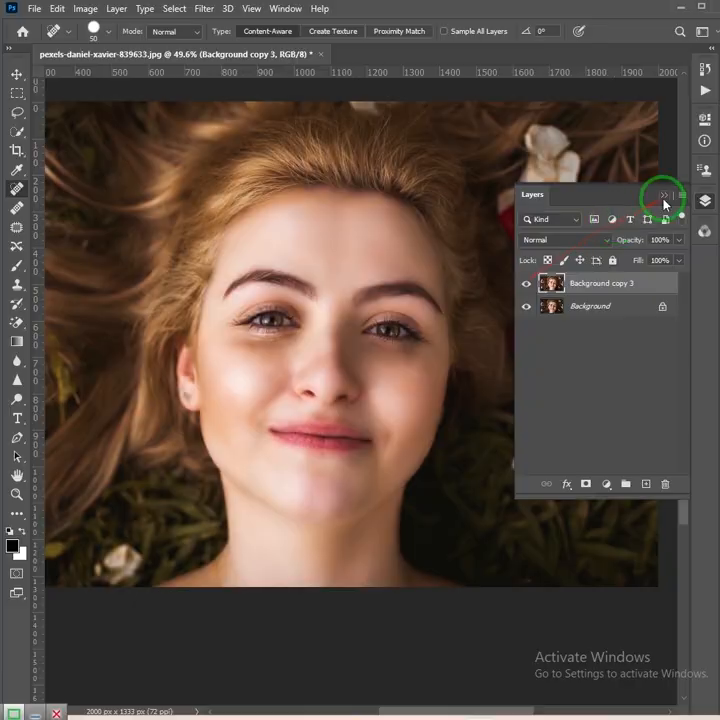